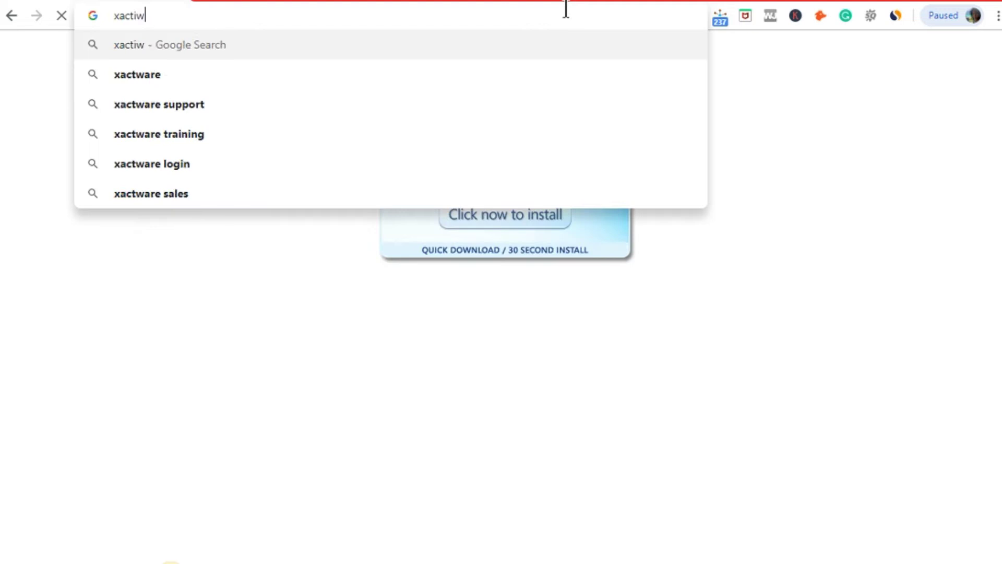
Step: Correct the misspelled search to 'xactware' and run it to reach the Xactware homepage
key(BackSpace)
key(BackSpace)
key(Down)
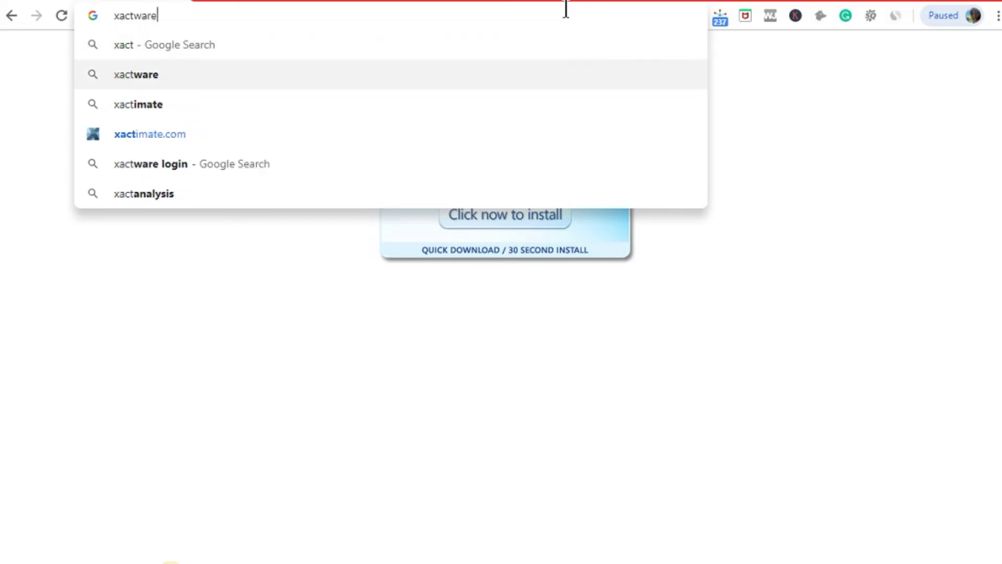
key(Return)
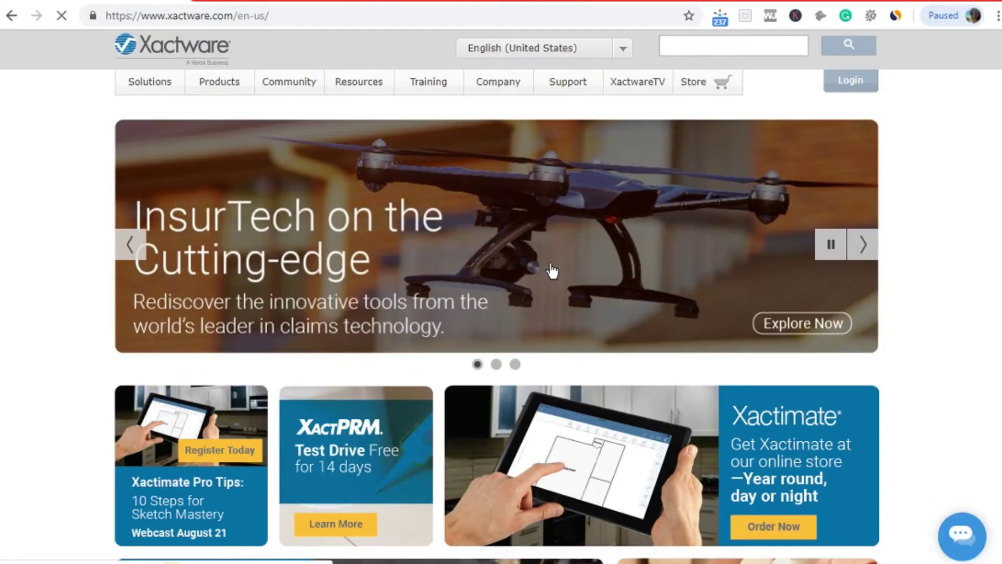
Step: Go to the Xactware online store on the way to the Xactimate desktop page
click(689, 83)
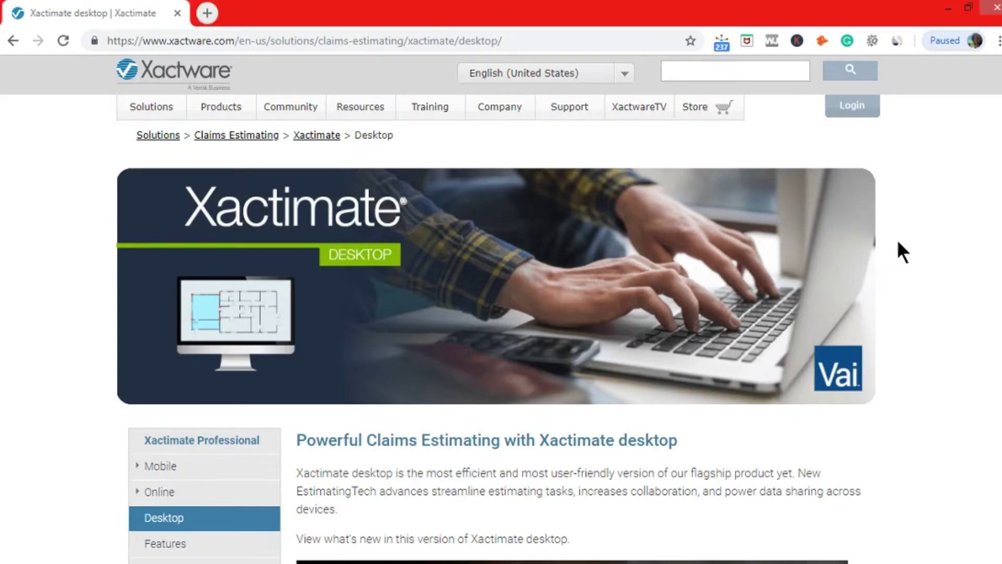
Step: Scroll down the Xactware ID page to the 'Get your Xactware ID today' section
scroll(756, 409, down, 3)
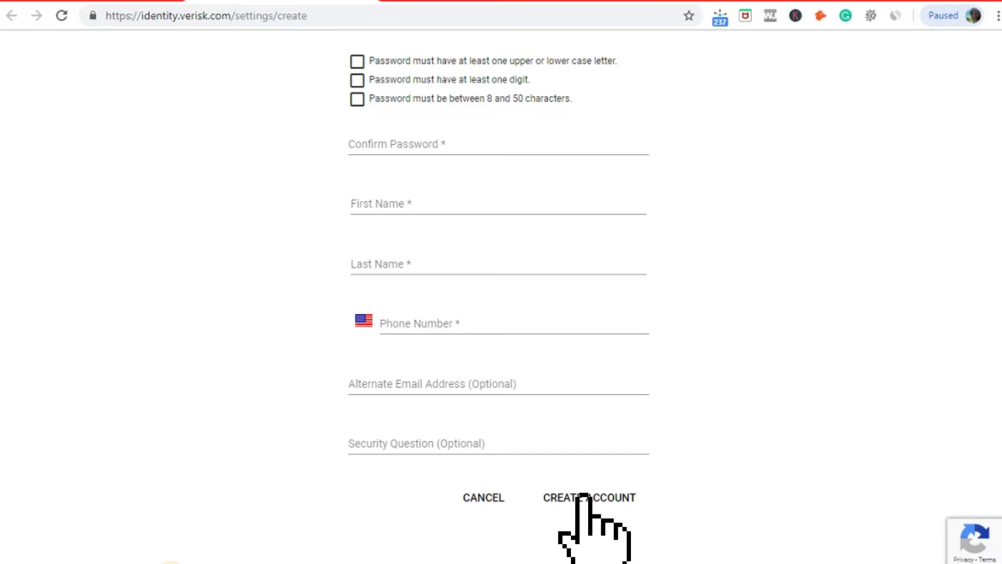
Step: Submit the empty Verisk Identity form, triggering password requirement warnings
click(583, 496)
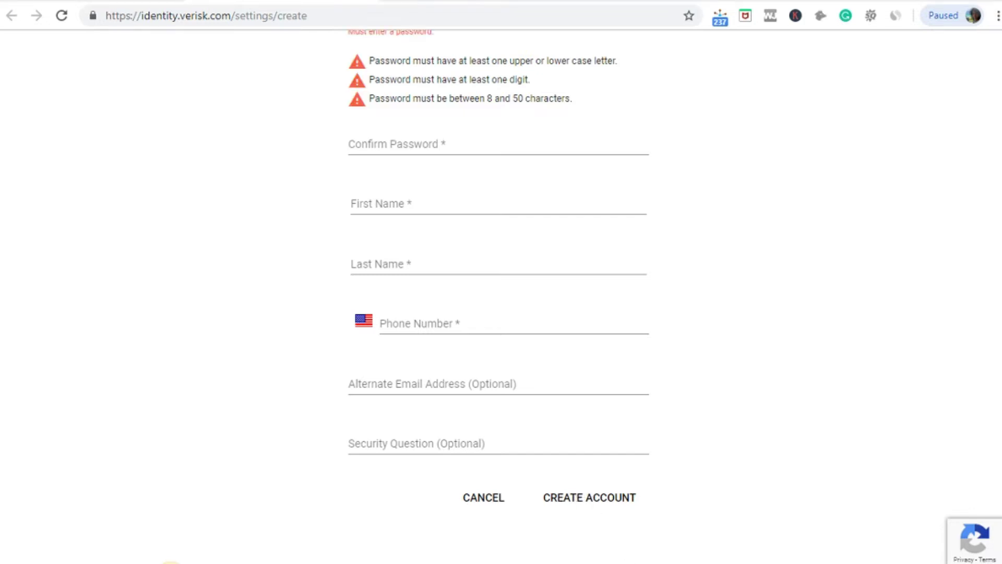